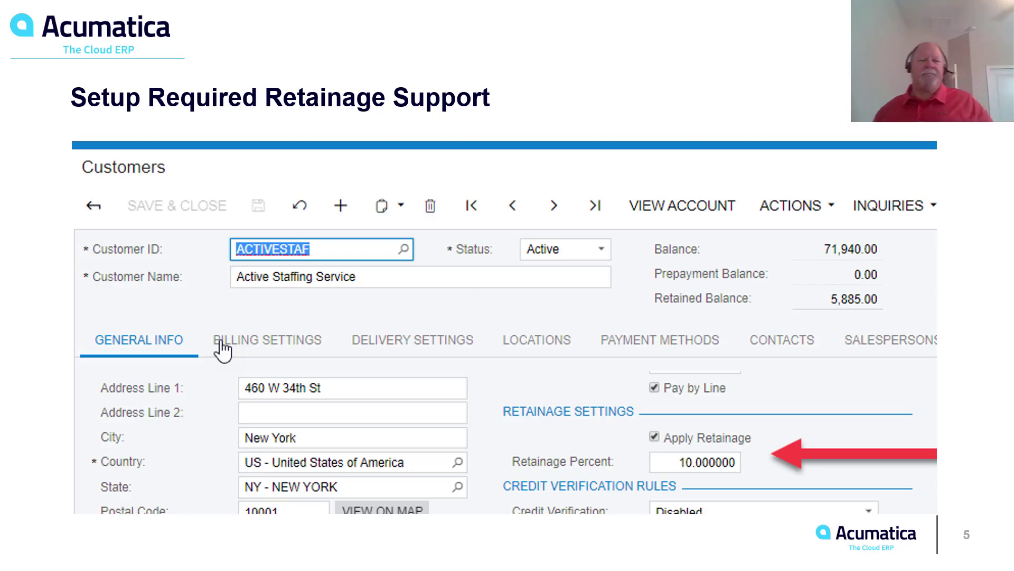
key("Right")
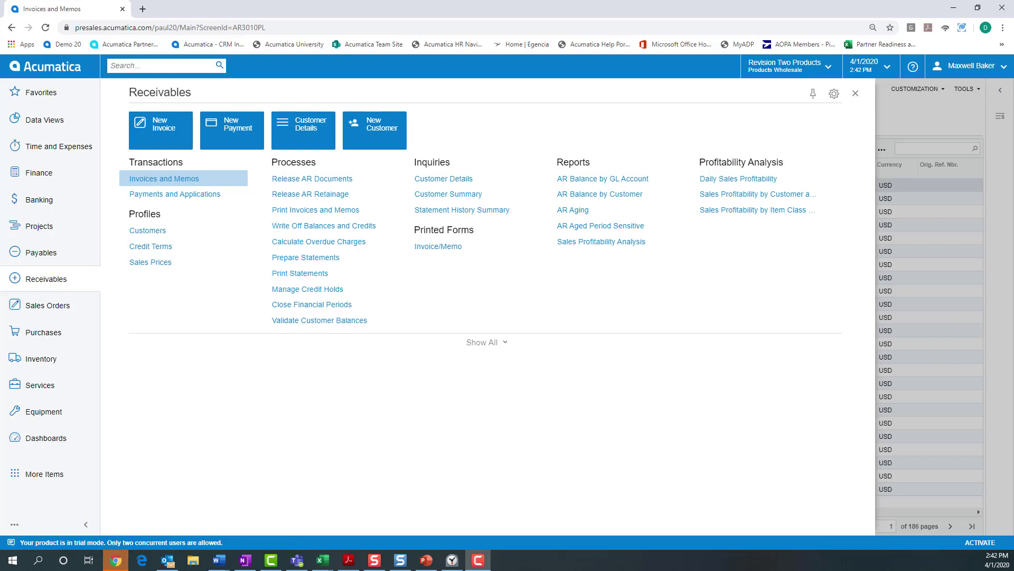
Step: Open the Active Staffing Service progress billing invoice for the week of 3/23 - 3/27 from the invoices and memos list
left_click(170, 181)
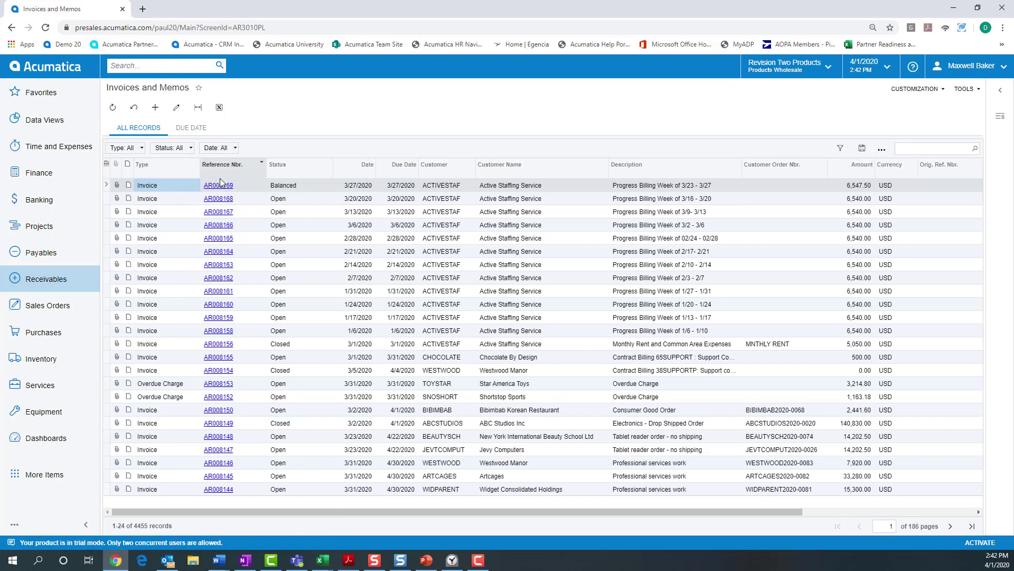
left_click(222, 187)
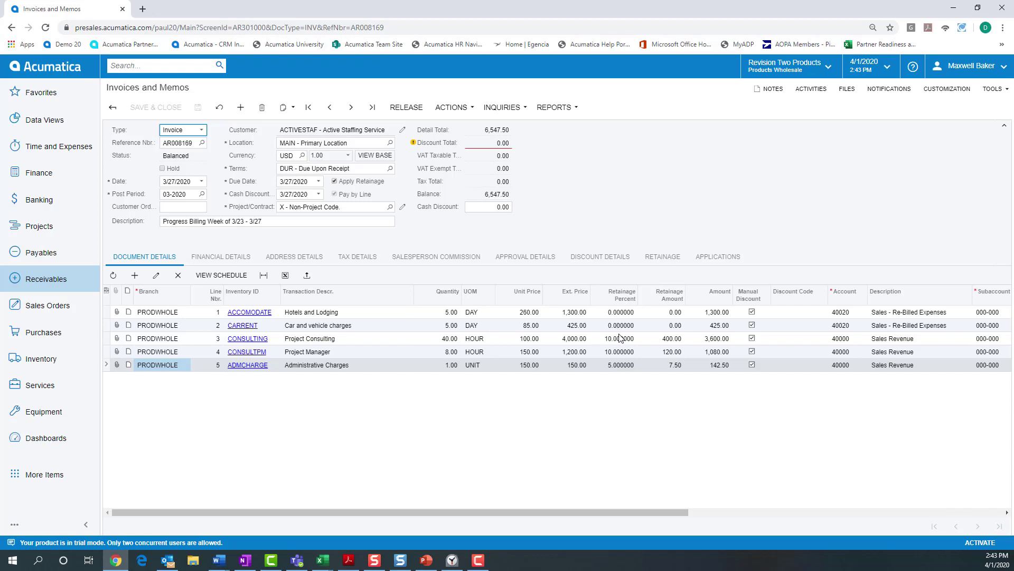
Step: On the Administrative Charges line, set the retainage percent to 7.5 and afterward override the retainage amount with 7.50
left_click(627, 366)
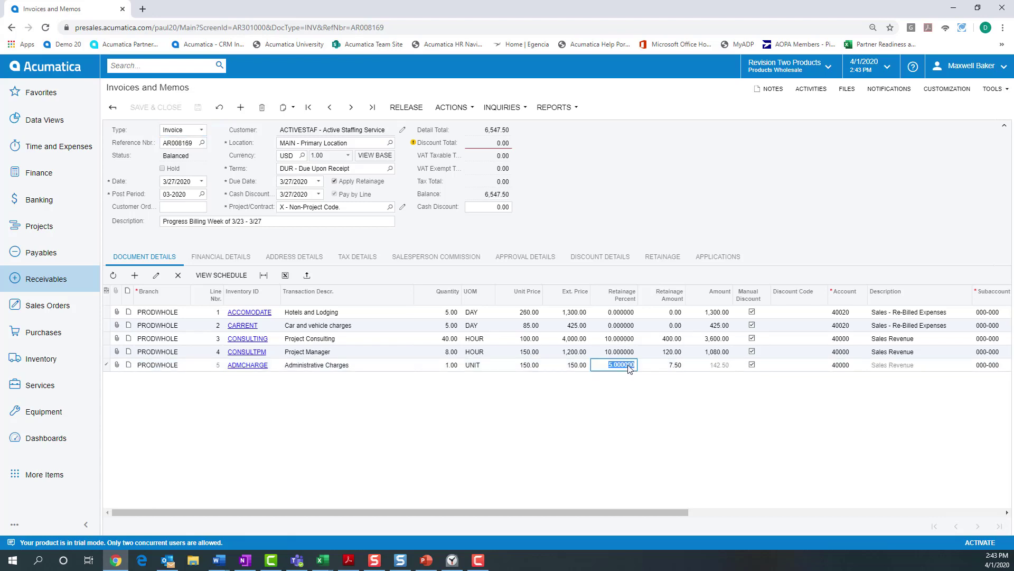
type("7.5")
key("Tab")
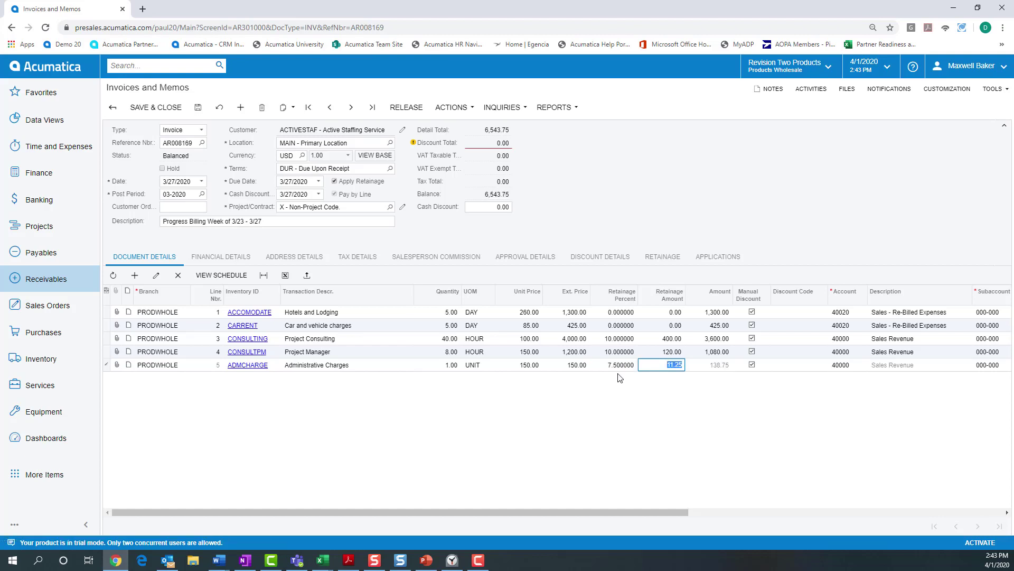
type("7.5")
key("Tab")
Step: Review the invoice's financial details and retainage information, and preview its printed form down to the retainage total
left_click(230, 260)
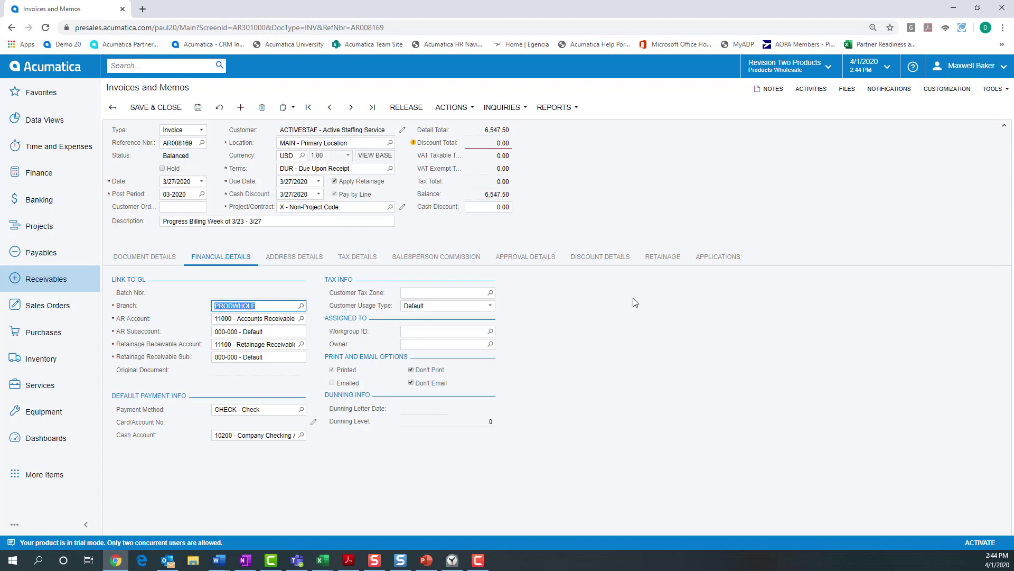
left_click(663, 259)
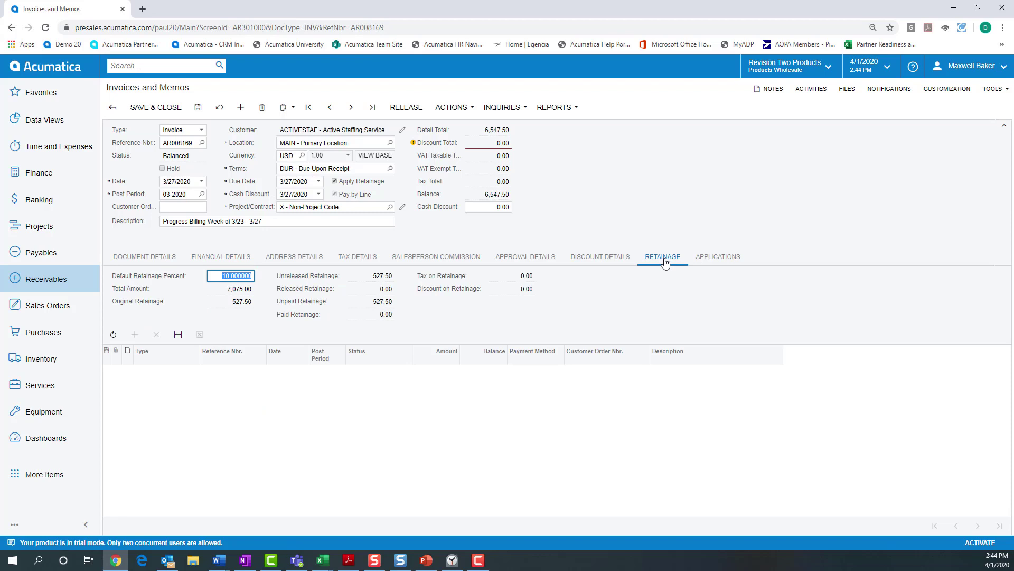
left_click(576, 110)
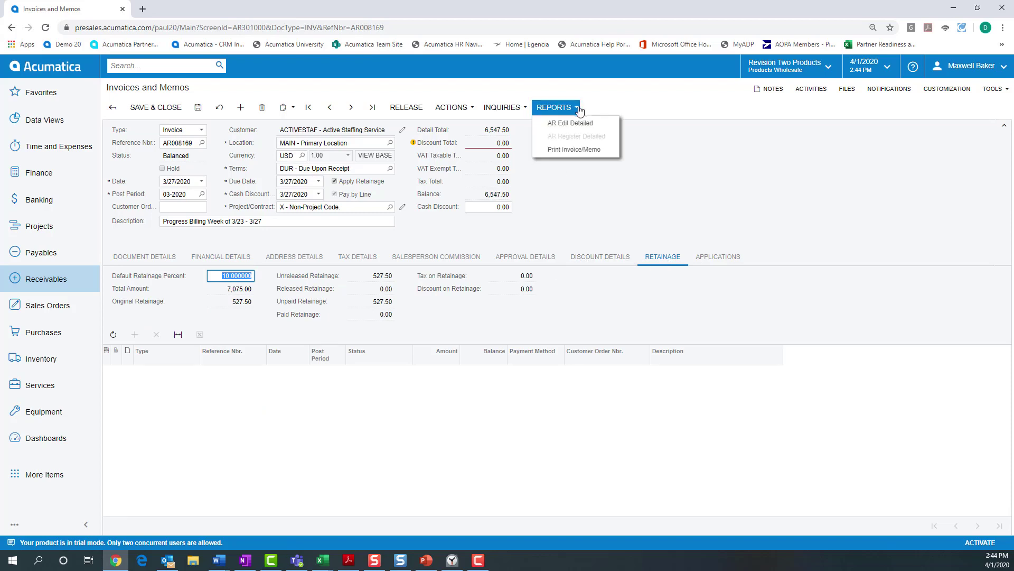
left_click(569, 151)
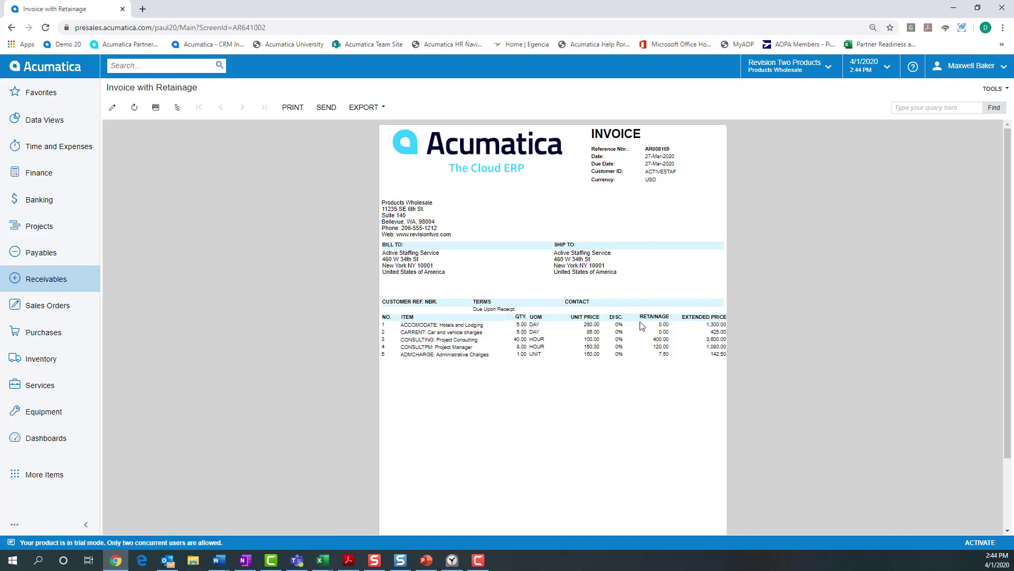
scroll(647, 352, "down", 2)
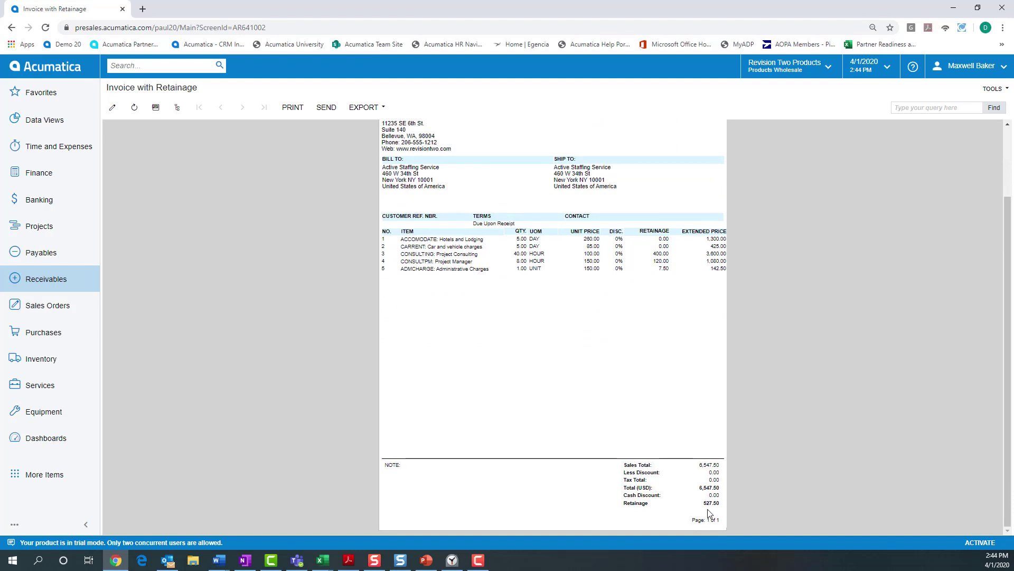
Step: Open the balanced Active Staffing Service payment described as January Expense Payments from the receivables payments list
left_click(45, 279)
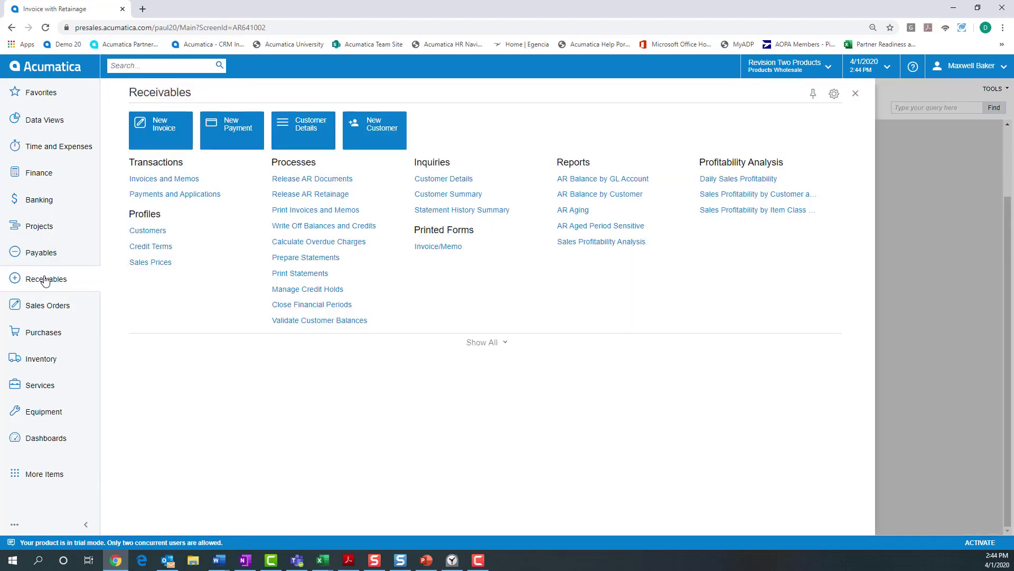
left_click(165, 199)
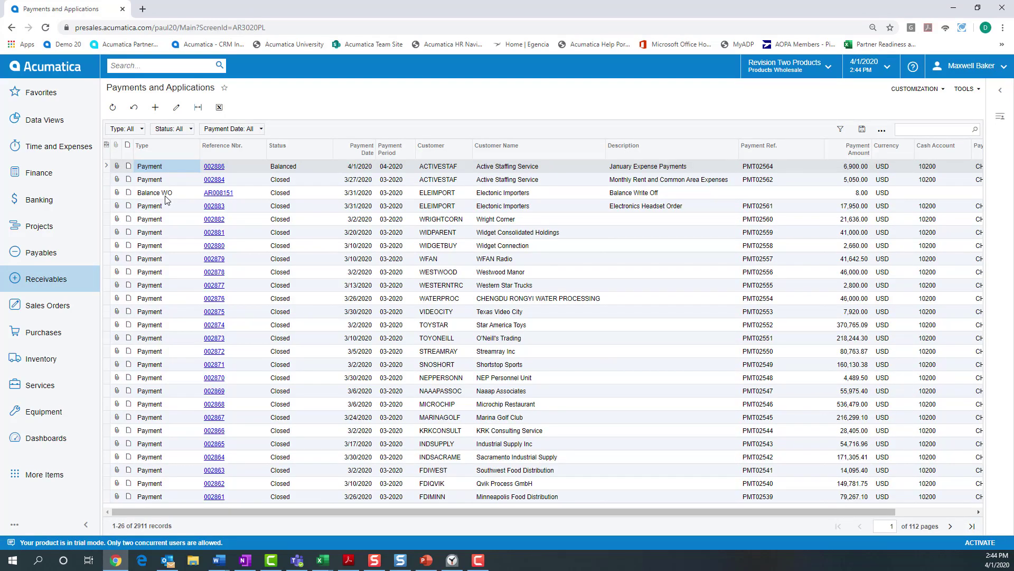
left_click(221, 169)
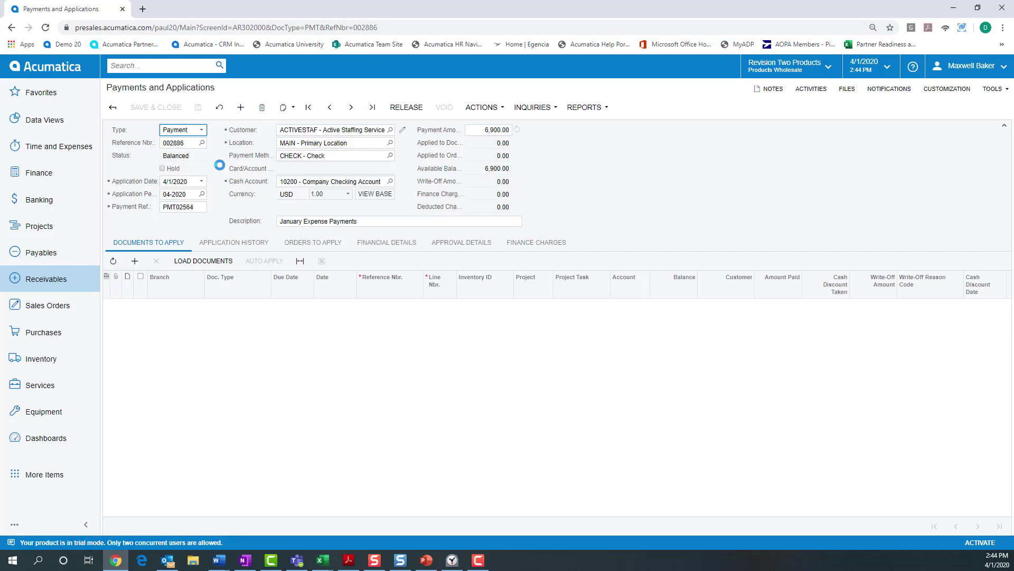
Step: Load the customer's documents dated 1/1/2020 to 1/31/2020 into the payment, with automatic application of the amount paid turned off
left_click(190, 260)
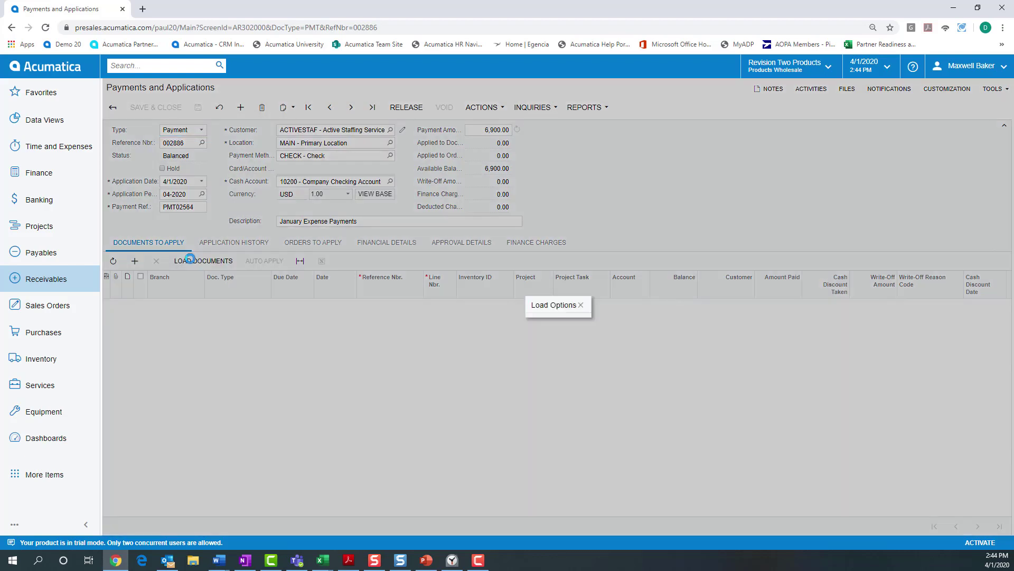
type("01/01/2020")
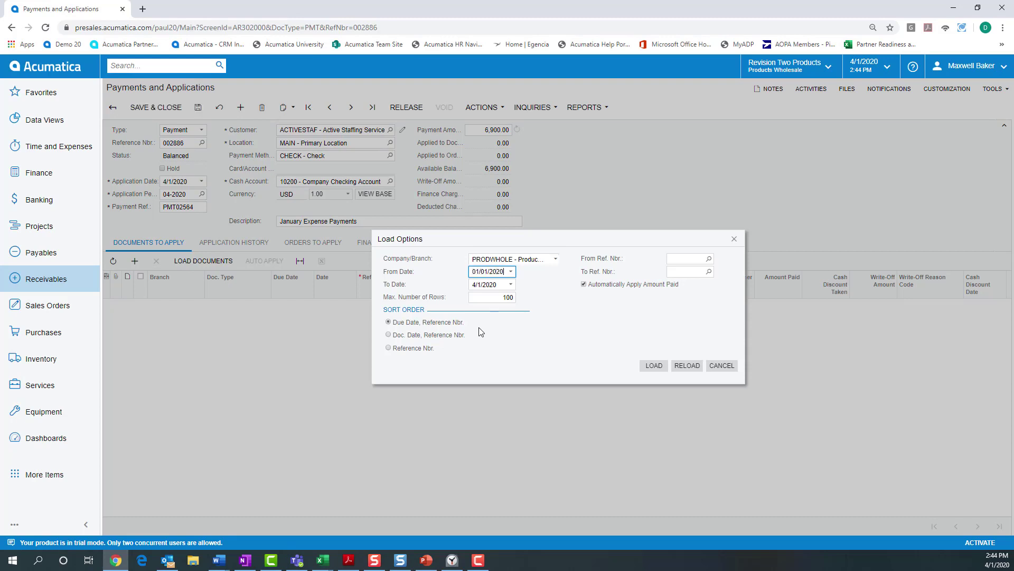
key("Tab")
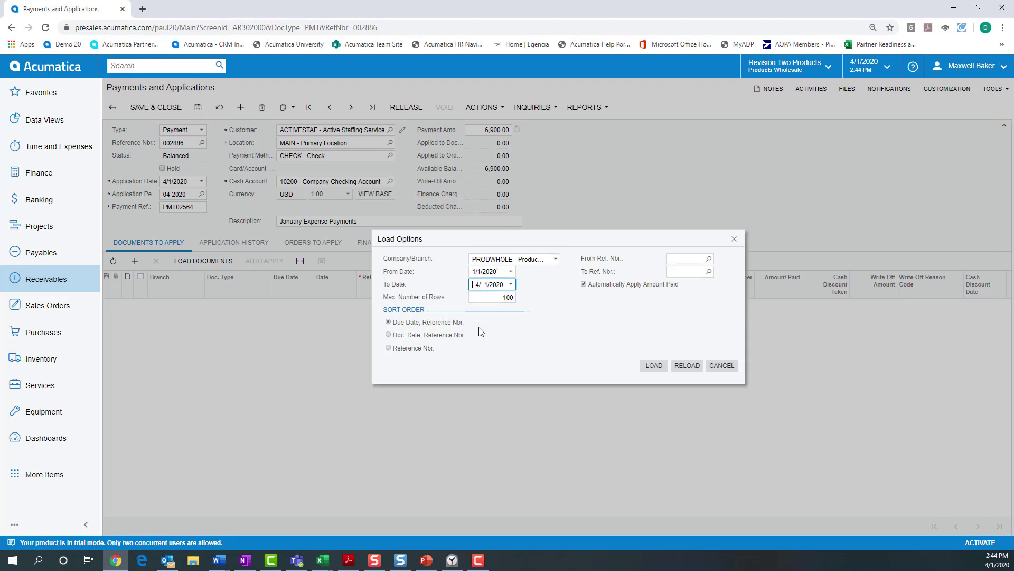
type("01")
type("31")
key("Tab")
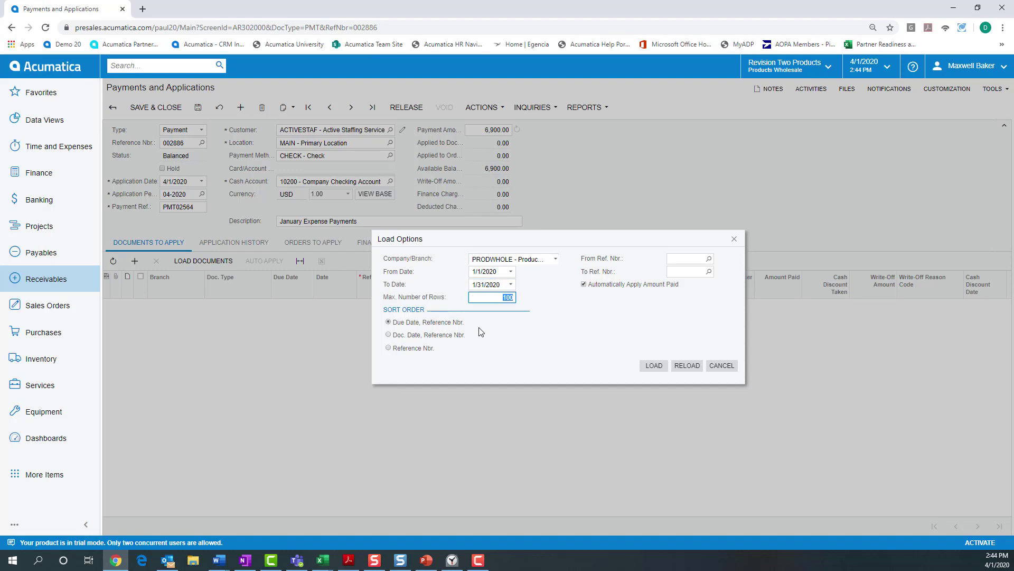
left_click(590, 287)
left_click(688, 366)
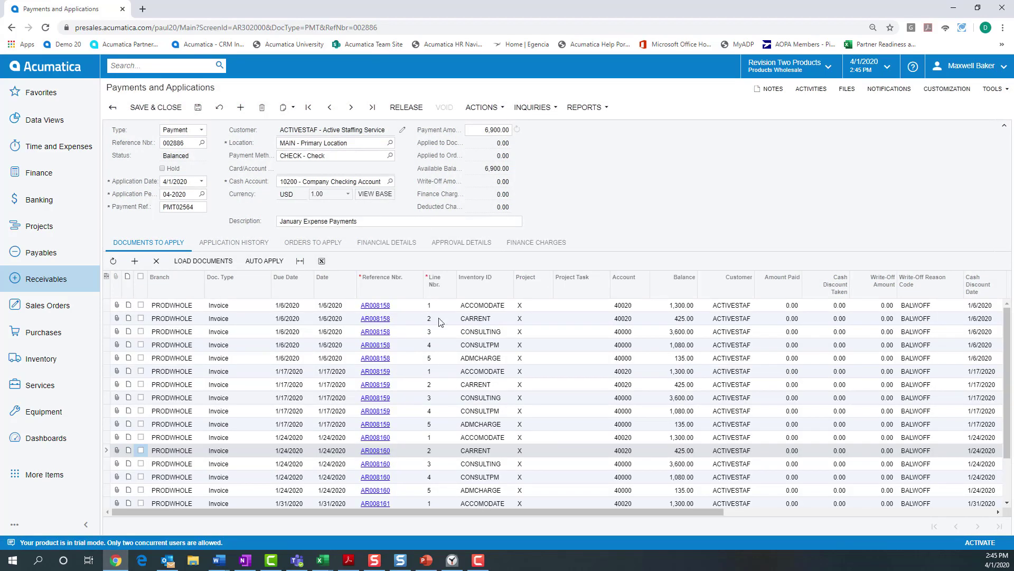
Step: Sort the loaded documents by line number ascending and apply the payment to all four ACCOMODATE and all four CARRENT lines
left_click(432, 292)
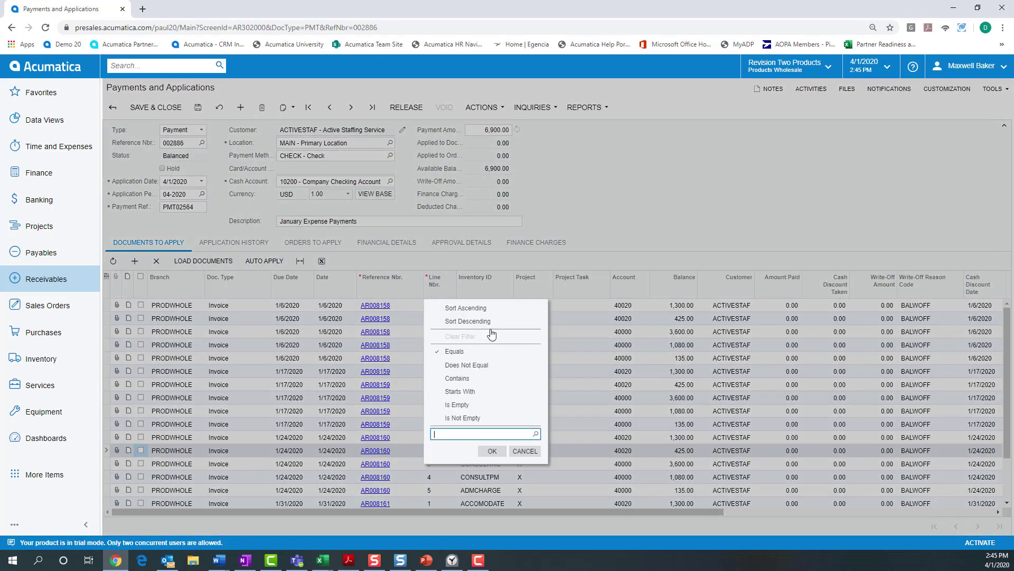
left_click(480, 312)
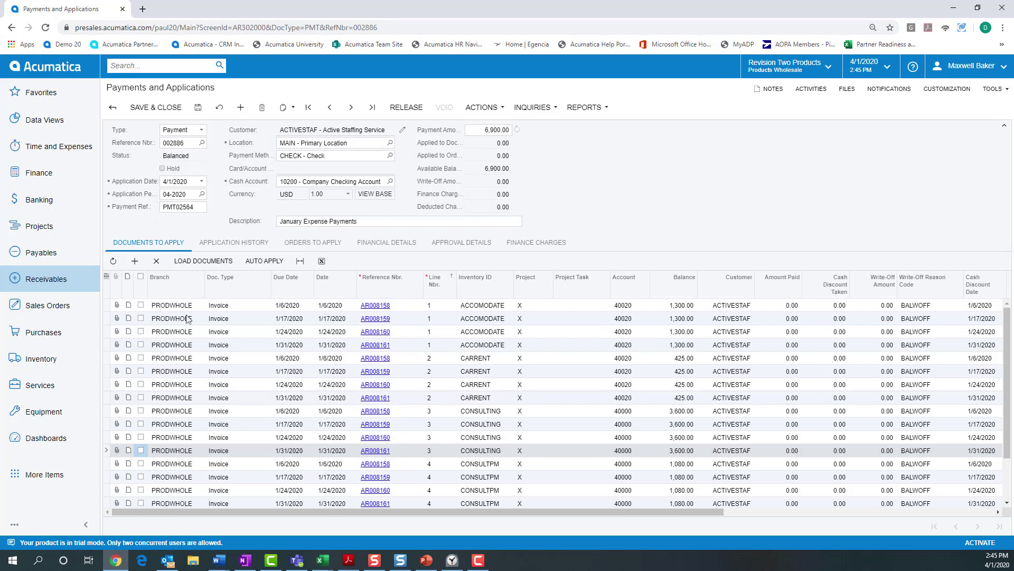
left_click(141, 305)
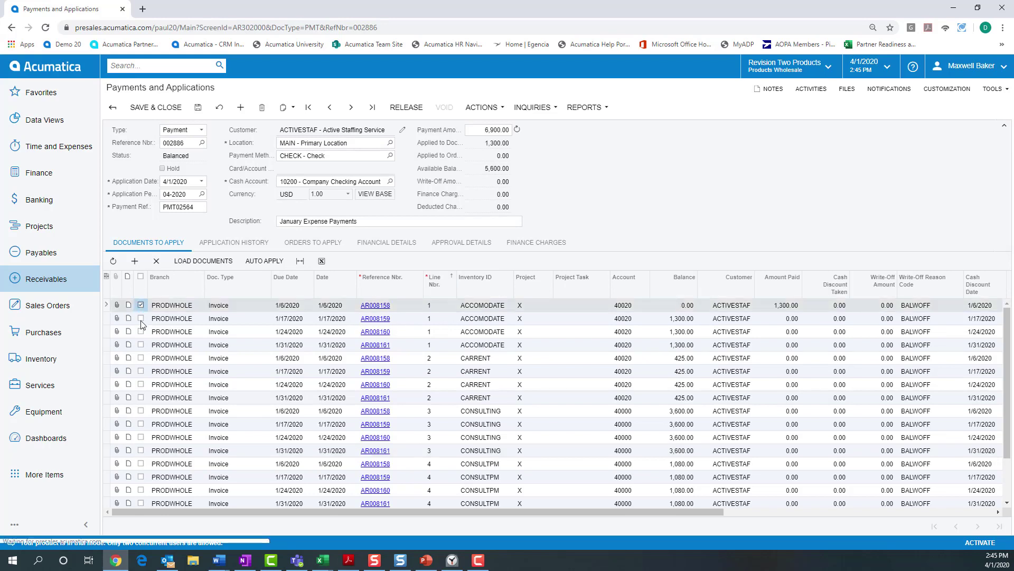
left_click(141, 318)
left_click(141, 331)
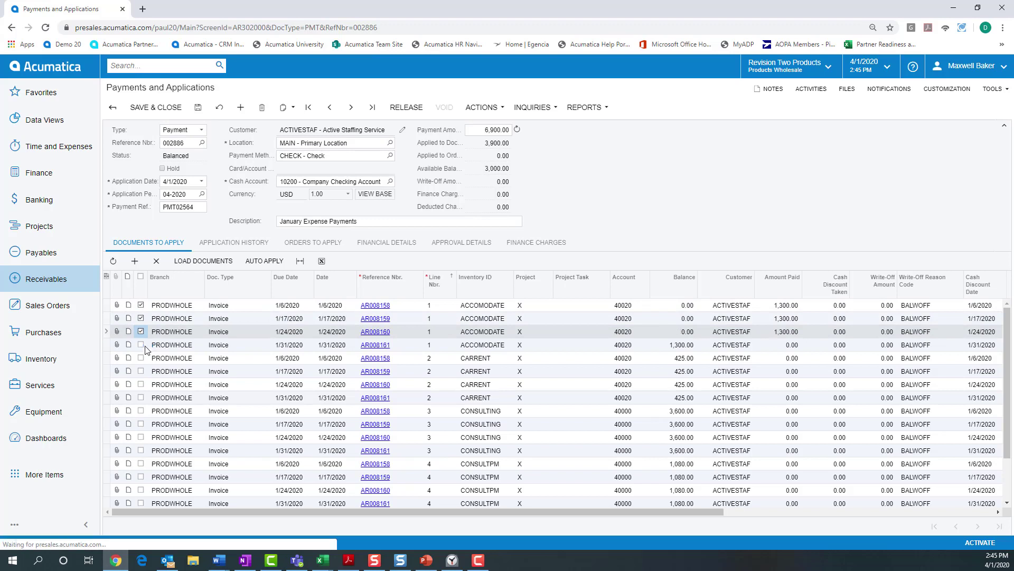
left_click(141, 345)
left_click(141, 358)
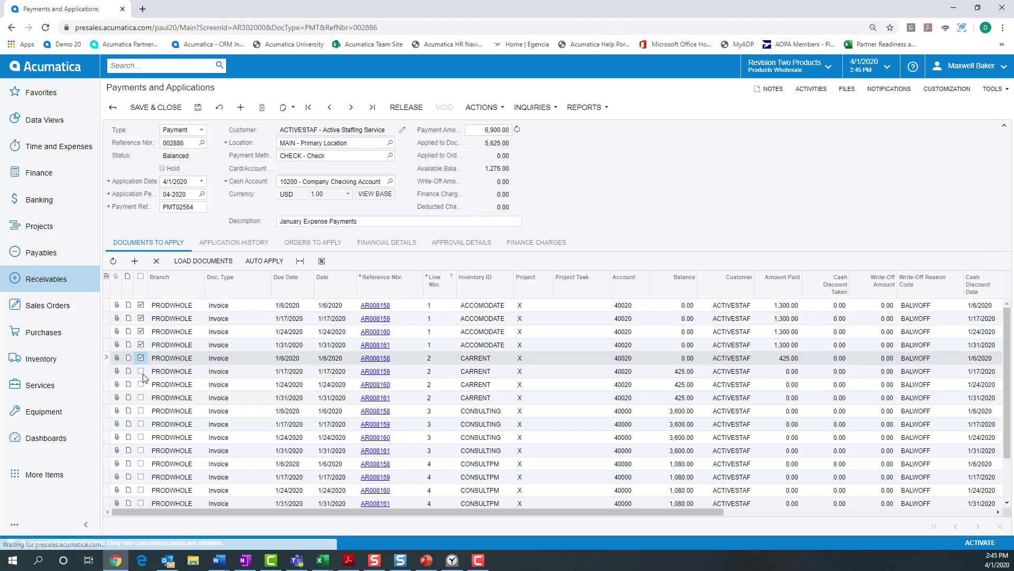
left_click(141, 372)
left_click(141, 385)
left_click(141, 397)
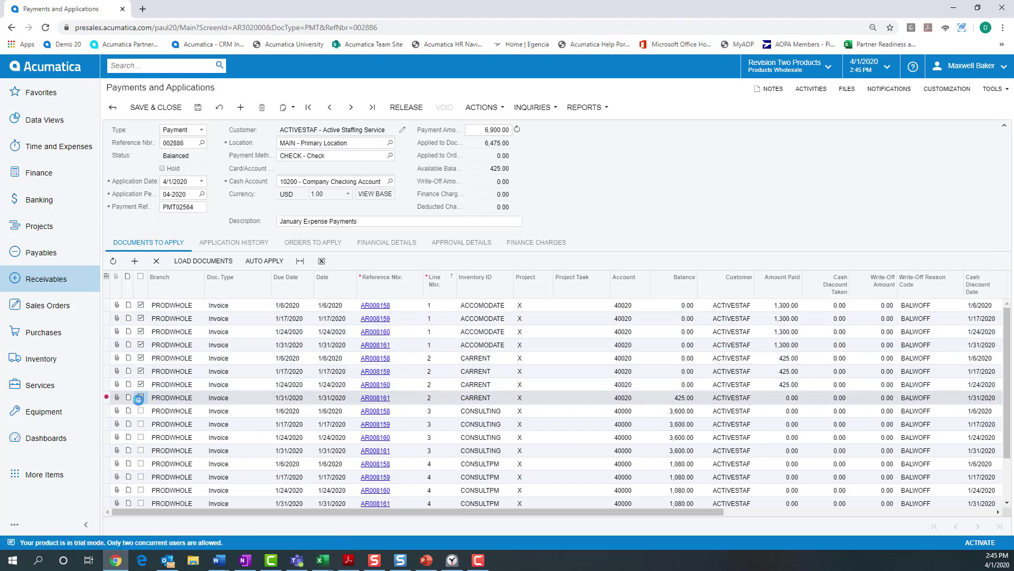
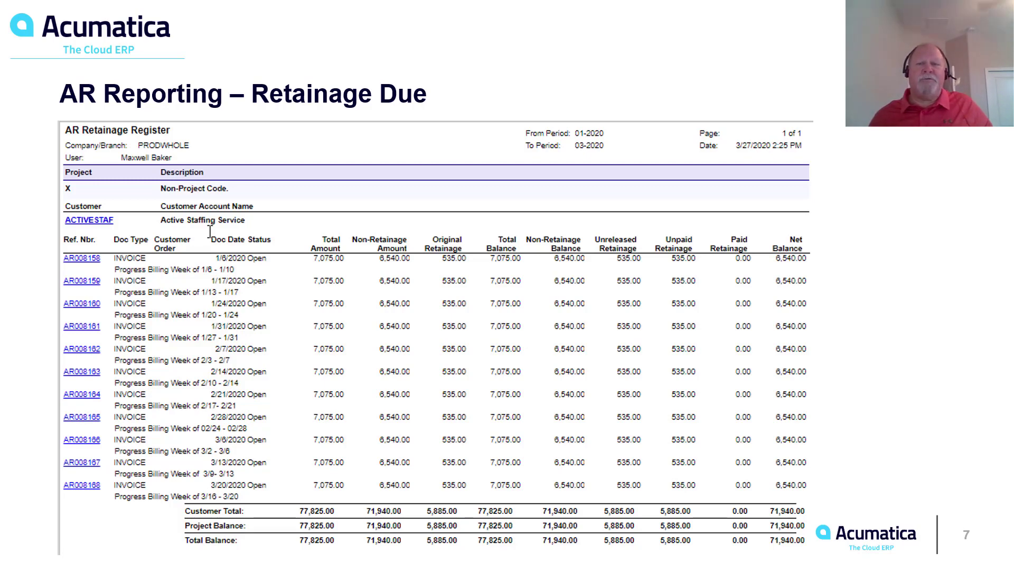
key("Right")
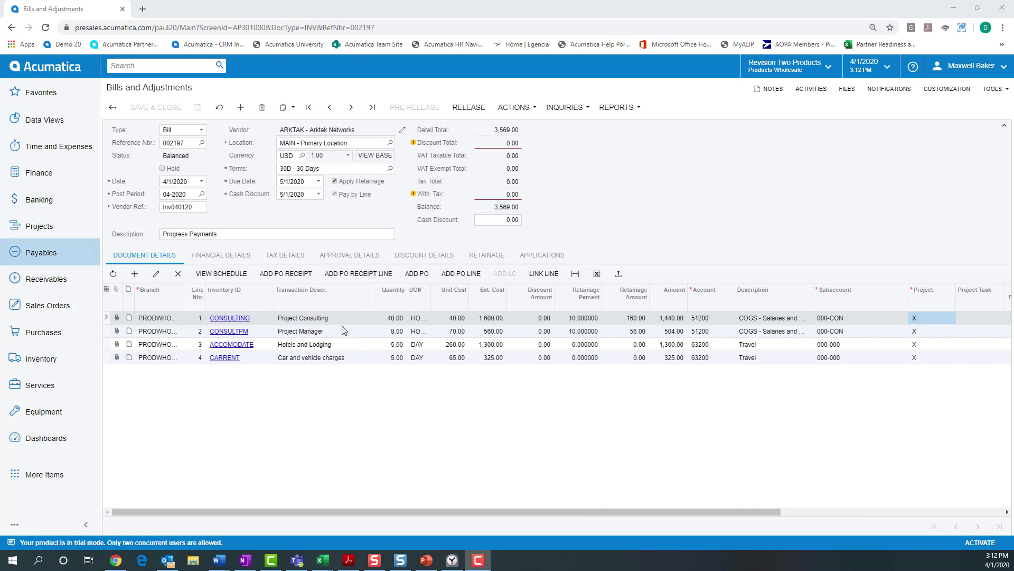
Step: Review the Arktak Networks bill's financial details and retainage information, and return to its document lines
left_click(228, 256)
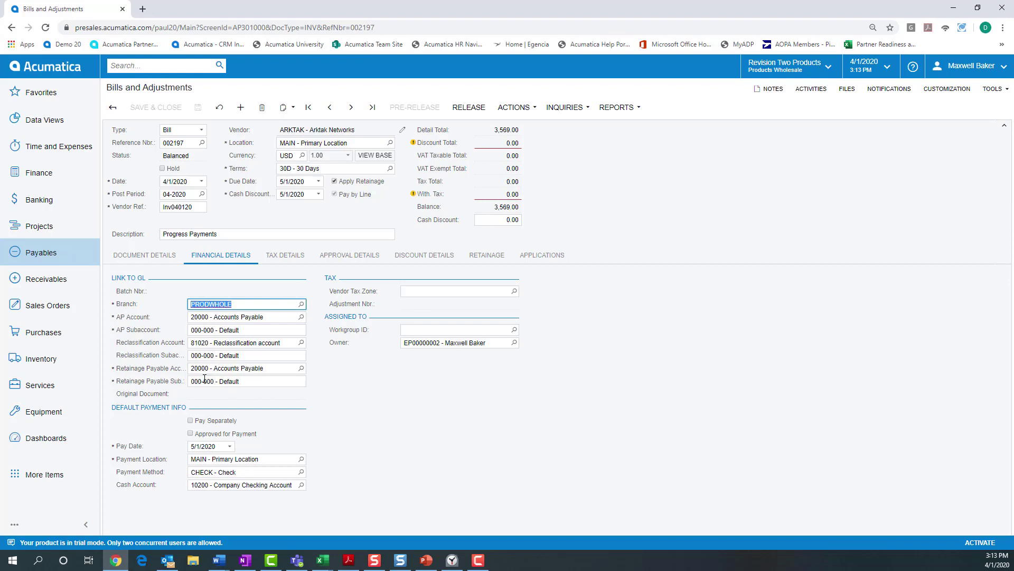
left_click(487, 256)
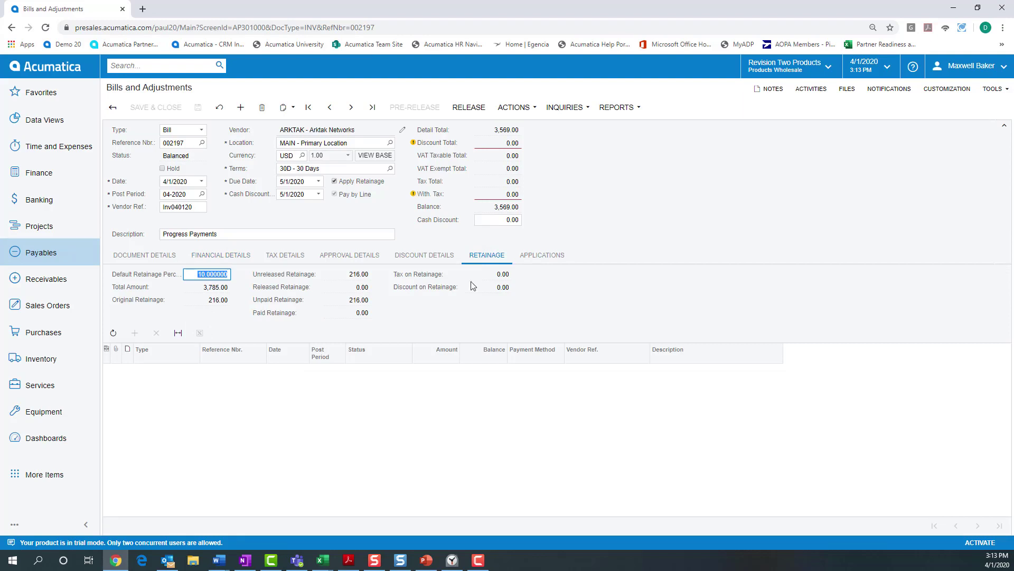
left_click(159, 260)
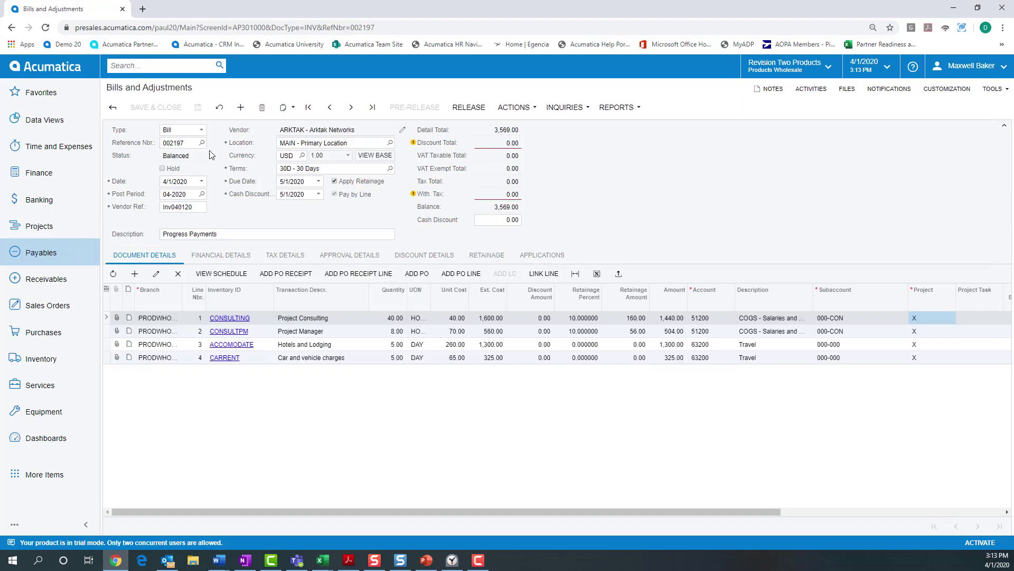
Step: Release the Arktak Networks progress payments bill and view the actions available for it
left_click(467, 109)
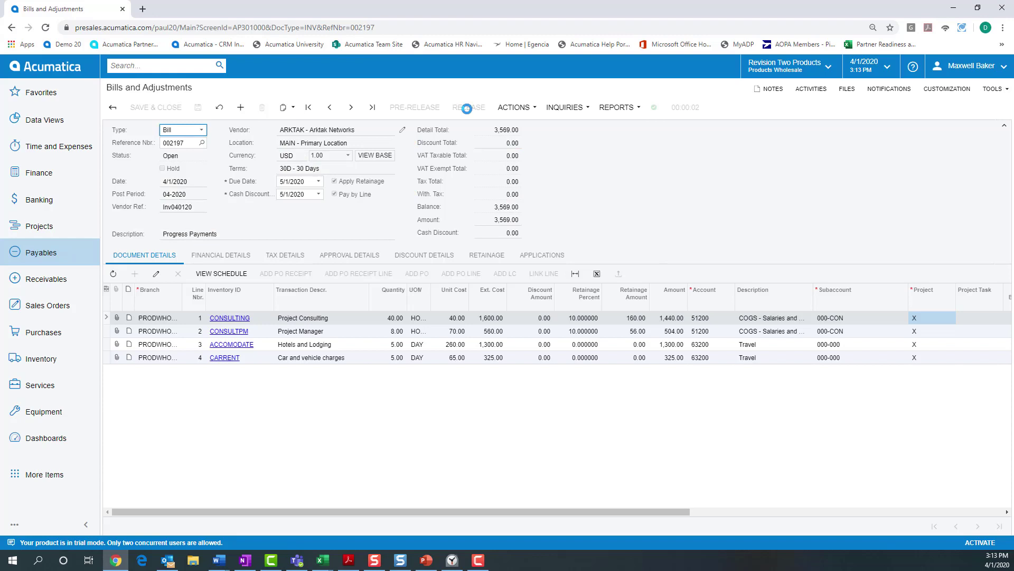
left_click(527, 105)
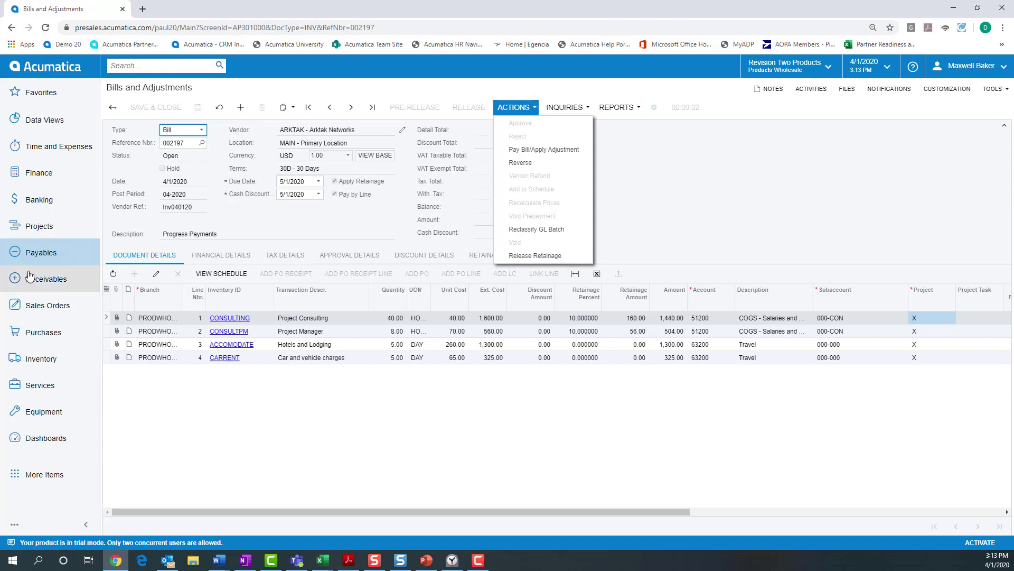
Step: Create a new payables check for vendor ARKTAK - Arktak Networks with the description "Expense Check"
left_click(38, 255)
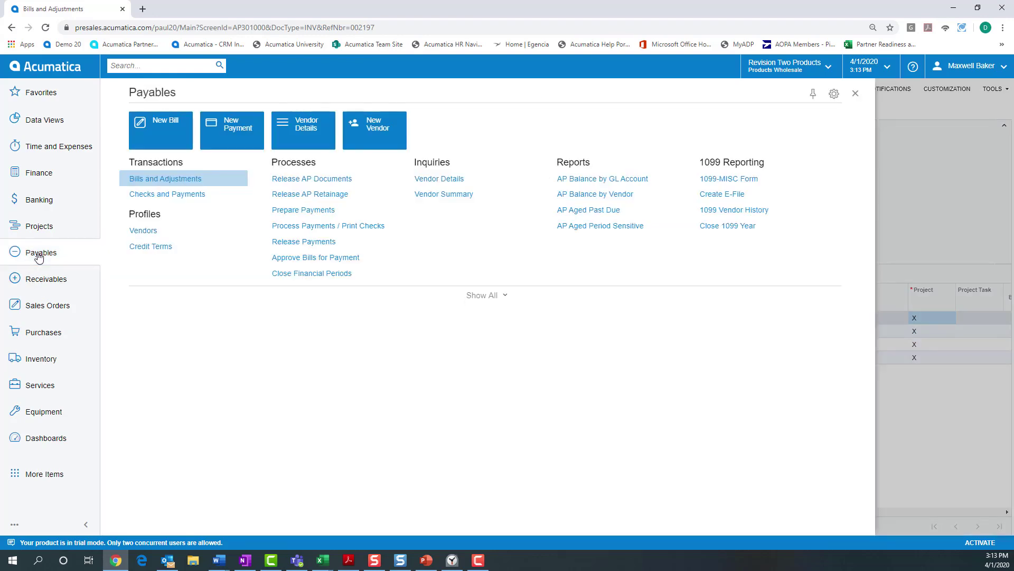
left_click(160, 195)
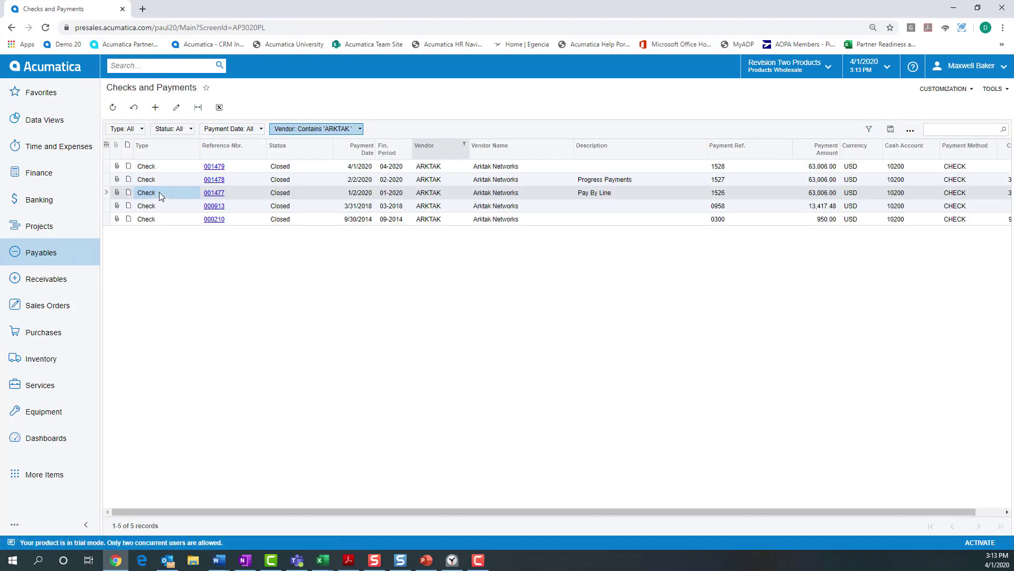
left_click(155, 107)
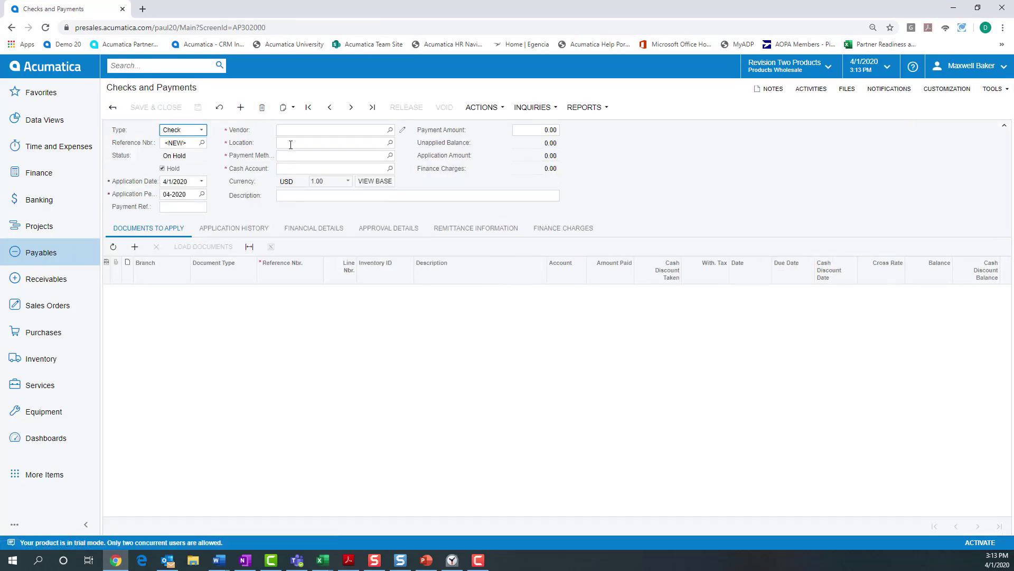
left_click(309, 130)
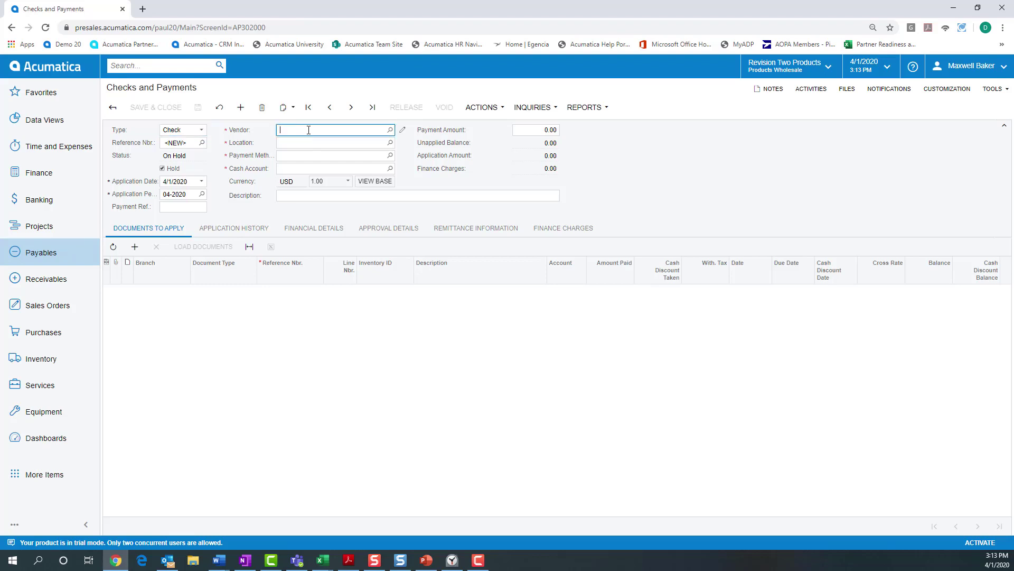
type("ark")
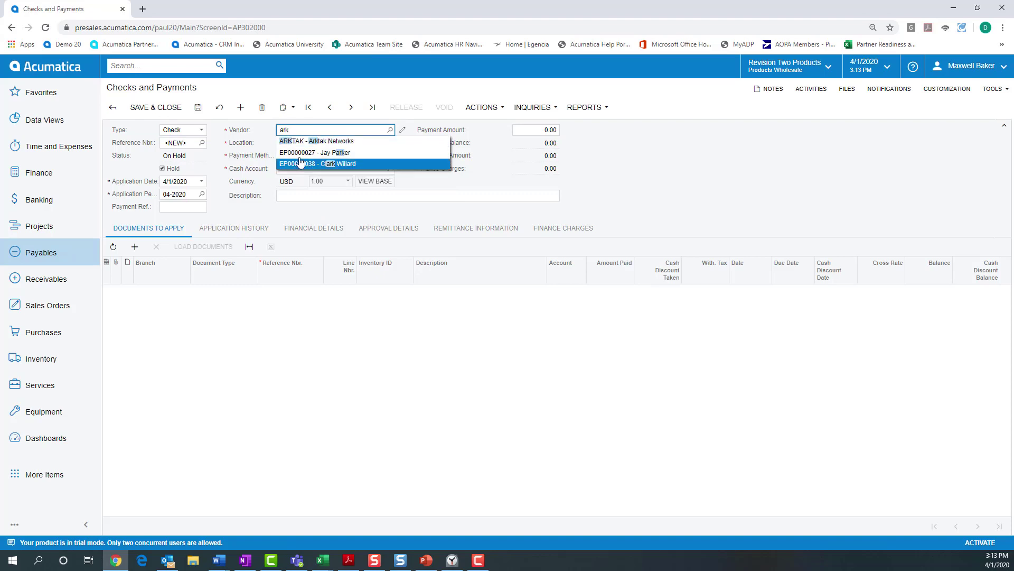
left_click(310, 141)
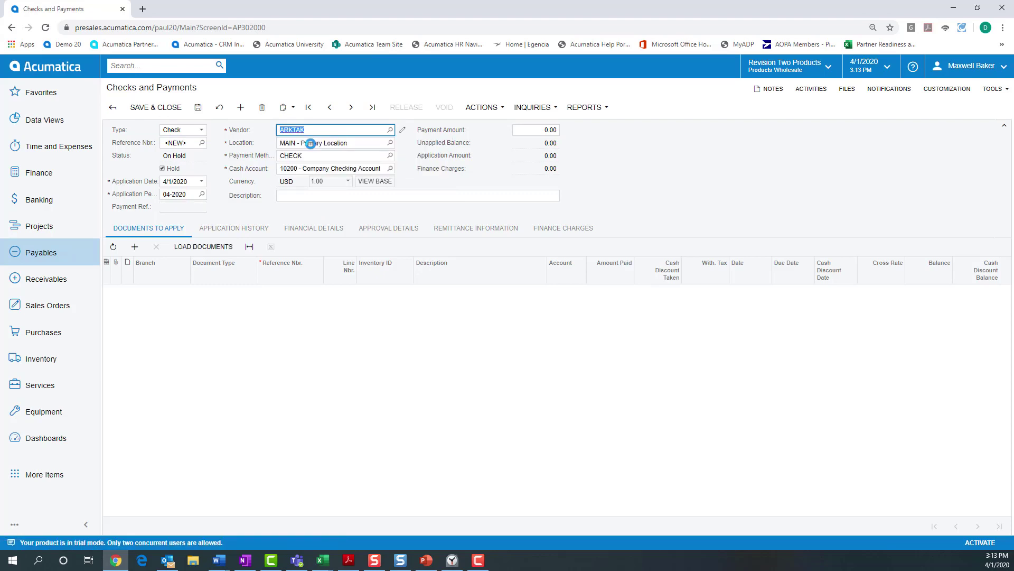
left_click(301, 196)
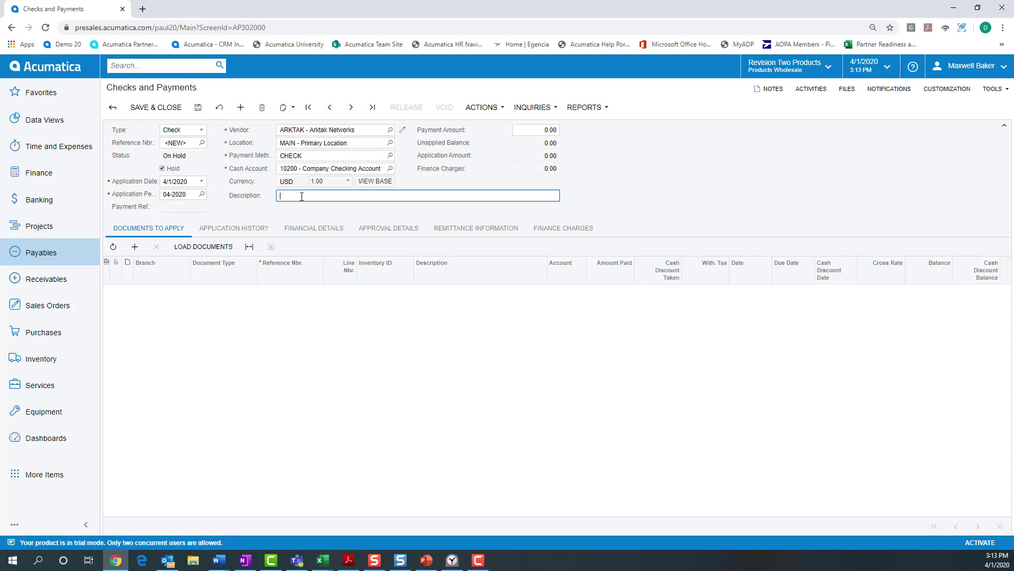
type("Expense Check")
Step: Load the vendor's open documents into the check and remove bill 002193 and the CONSULTING and CONSULTPM lines of bill 002197
left_click(190, 249)
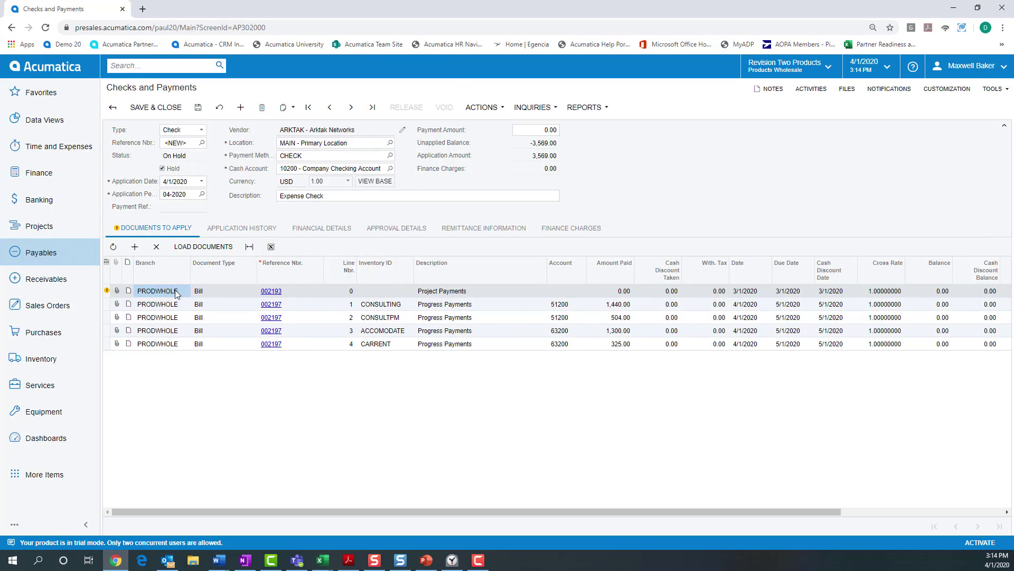
left_click(211, 292)
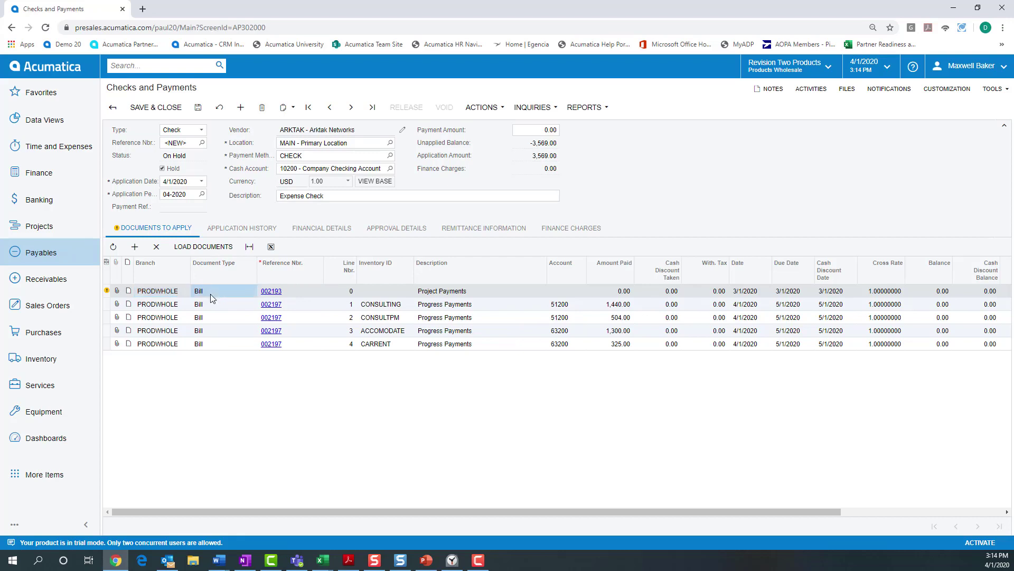
left_click(163, 248)
left_click(159, 247)
left_click(159, 247)
Step: Set the check's payment amount to 1,625.00 and take it off hold to view its available actions
left_click(539, 129)
type("1625")
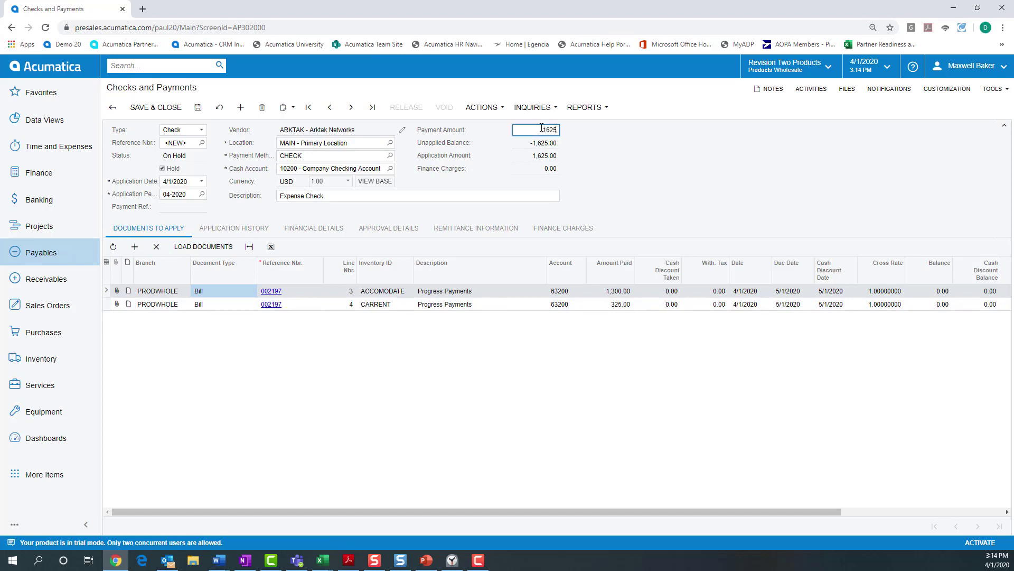
left_click(494, 133)
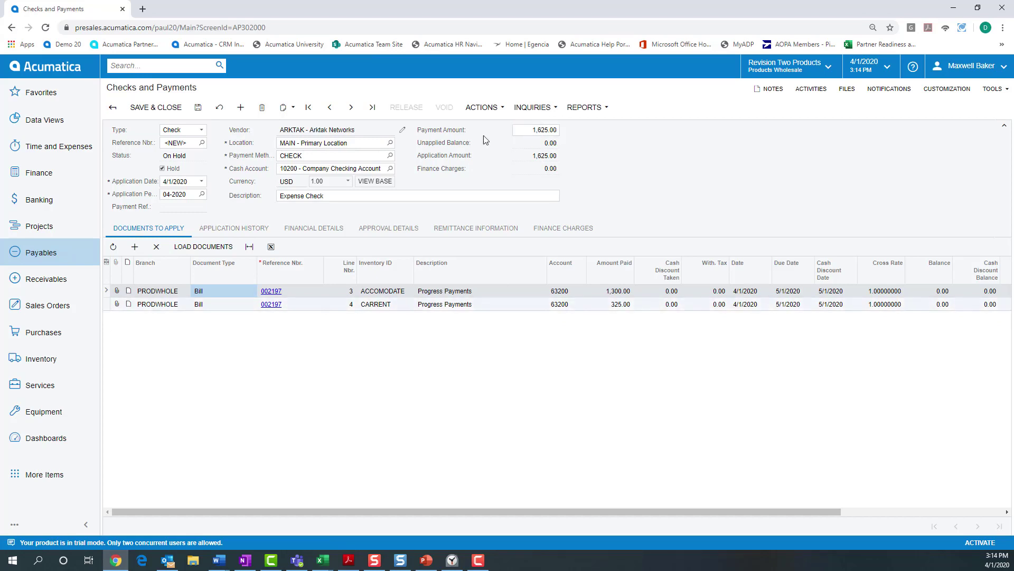
left_click(169, 172)
left_click(490, 106)
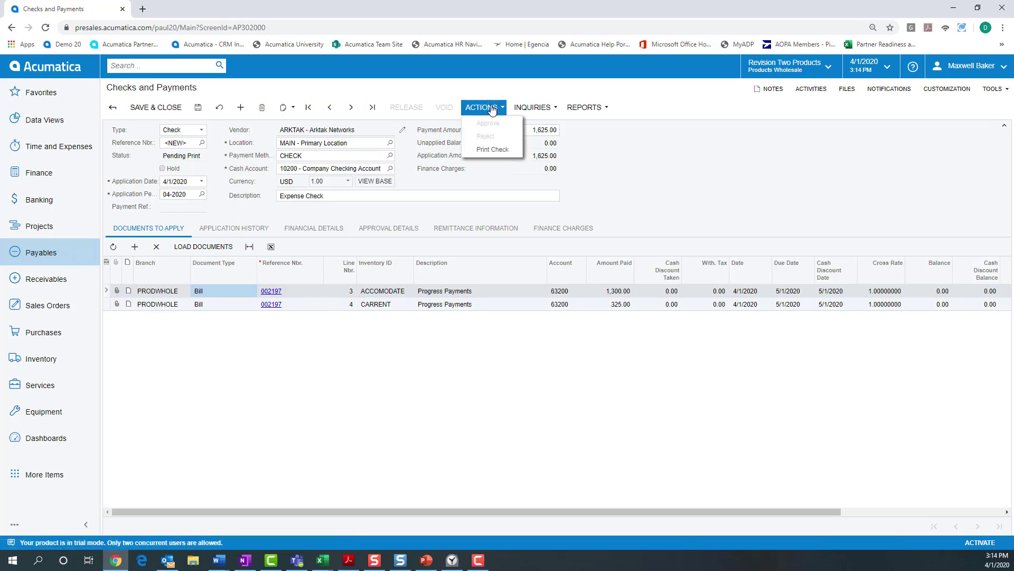